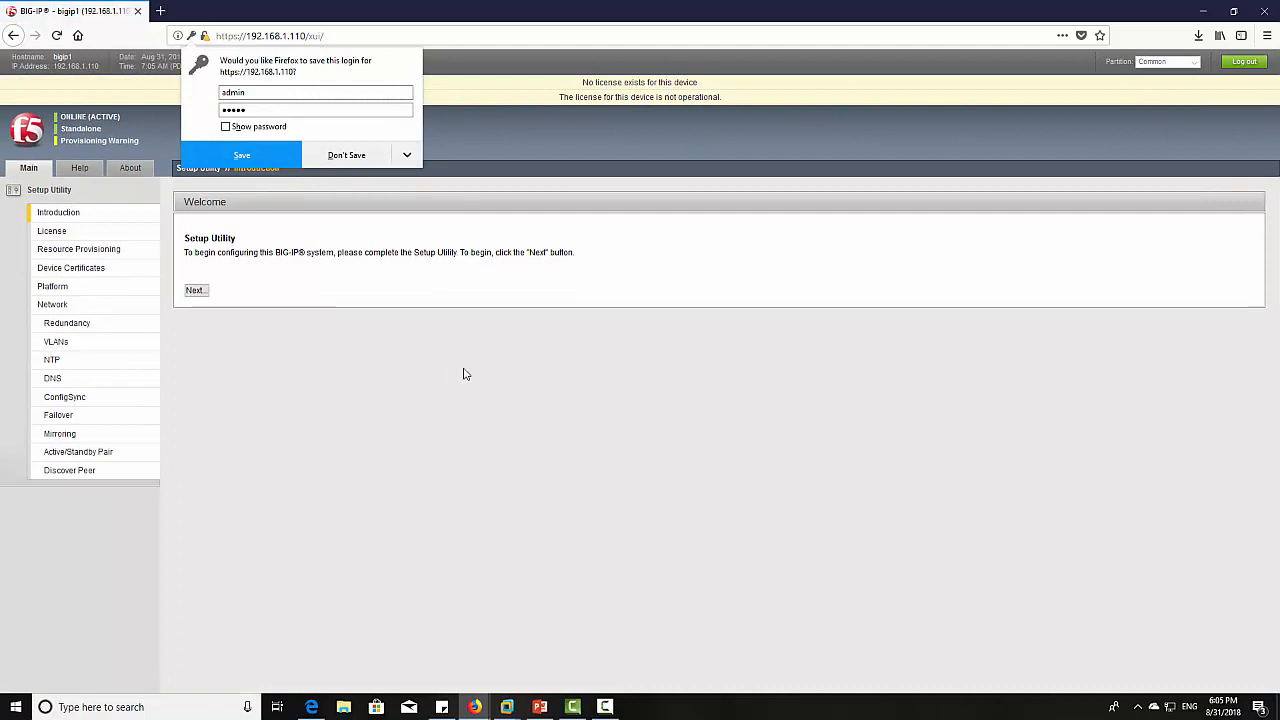
# - Decline saving the login, skip the Introduction, and begin license activation
pyautogui.click(357, 158)
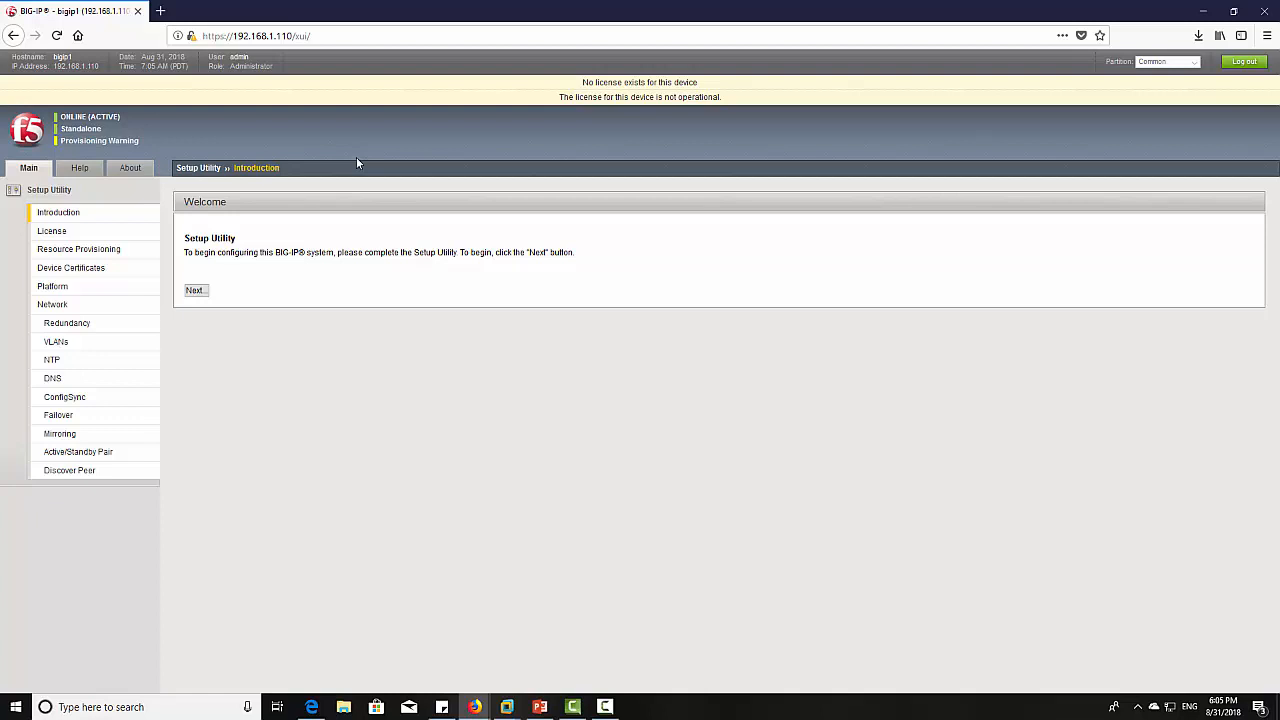
pyautogui.click(195, 291)
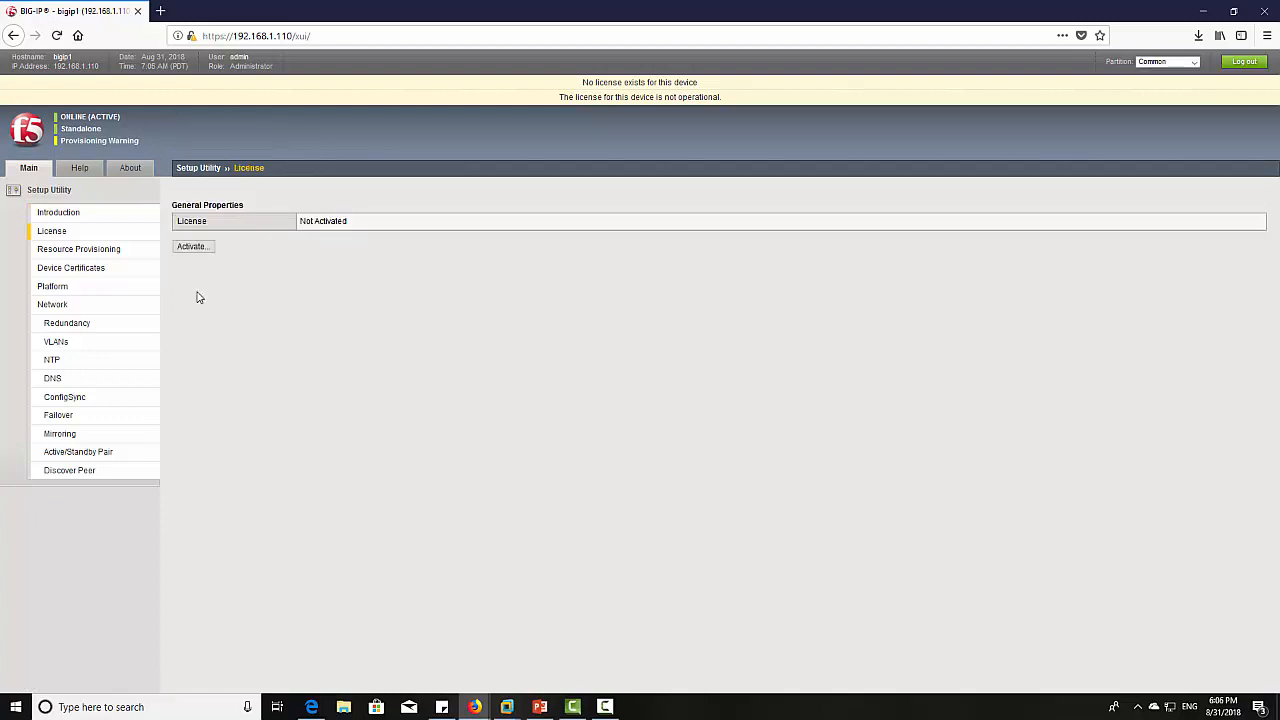
pyautogui.click(190, 247)
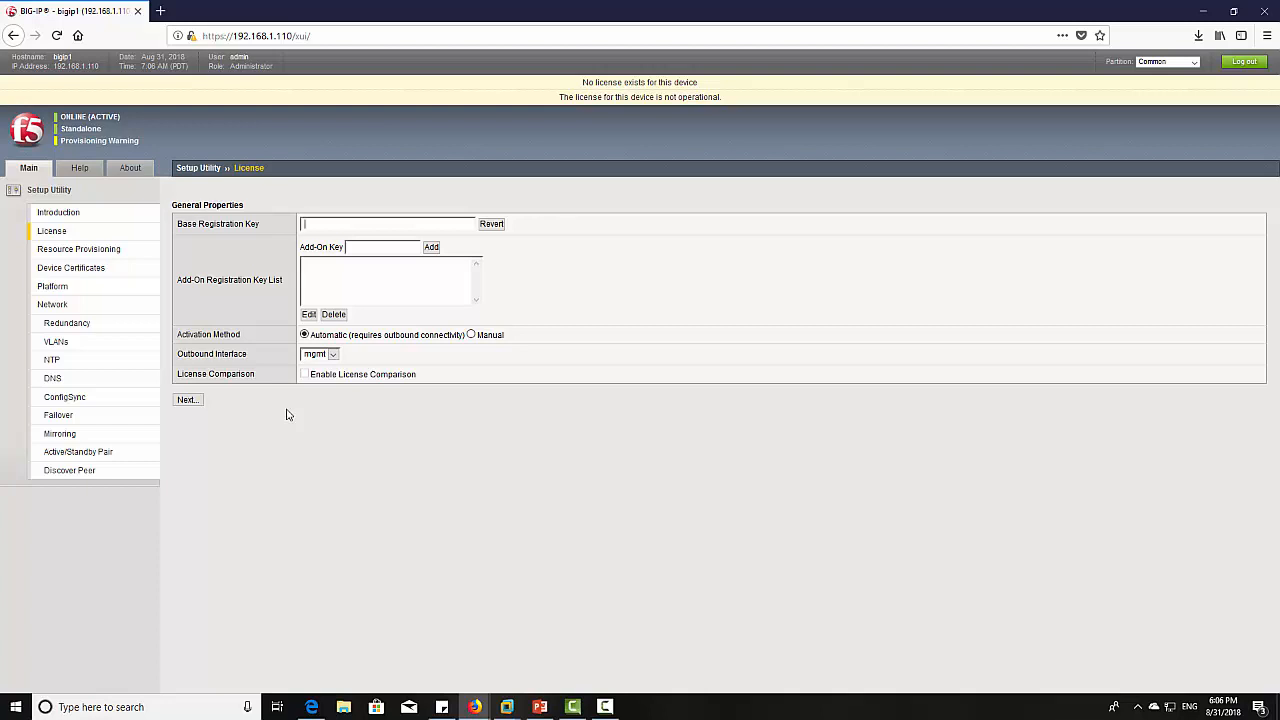
# - Paste in the base registration key, choose Manual activation, and generate the dossier
pyautogui.click(410, 228)
pyautogui.rightClick(410, 230)
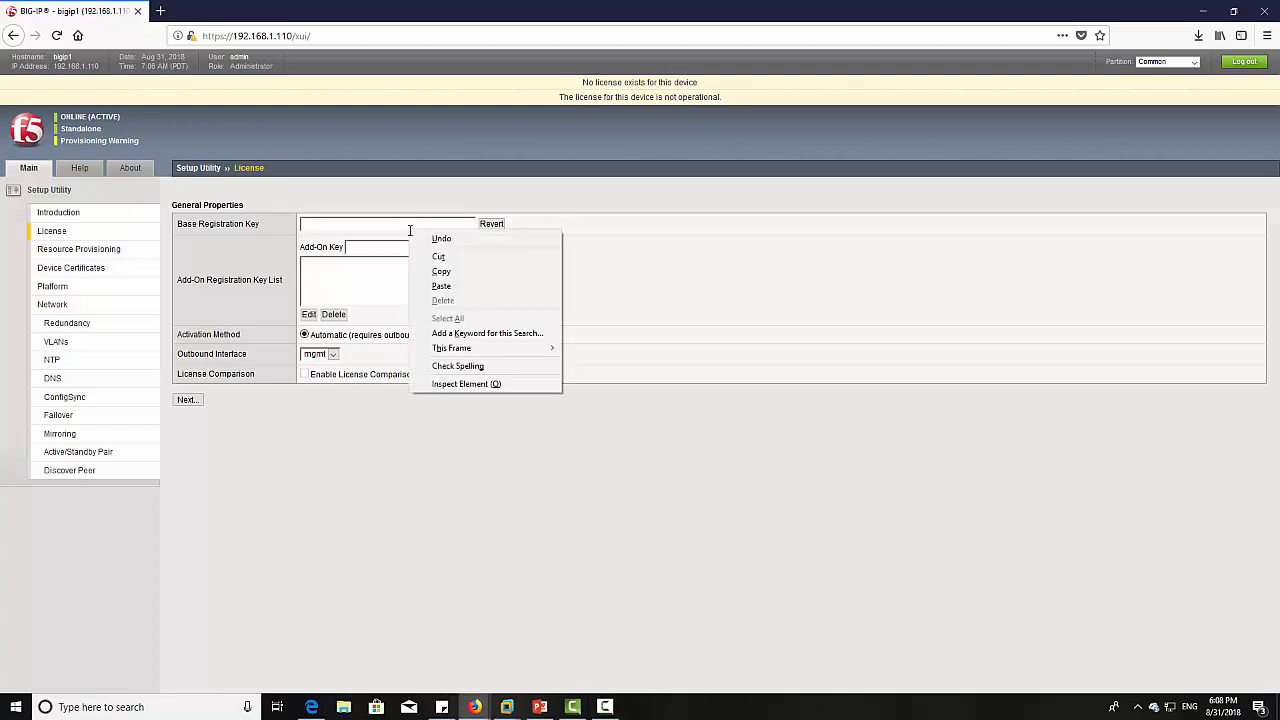
pyautogui.click(440, 287)
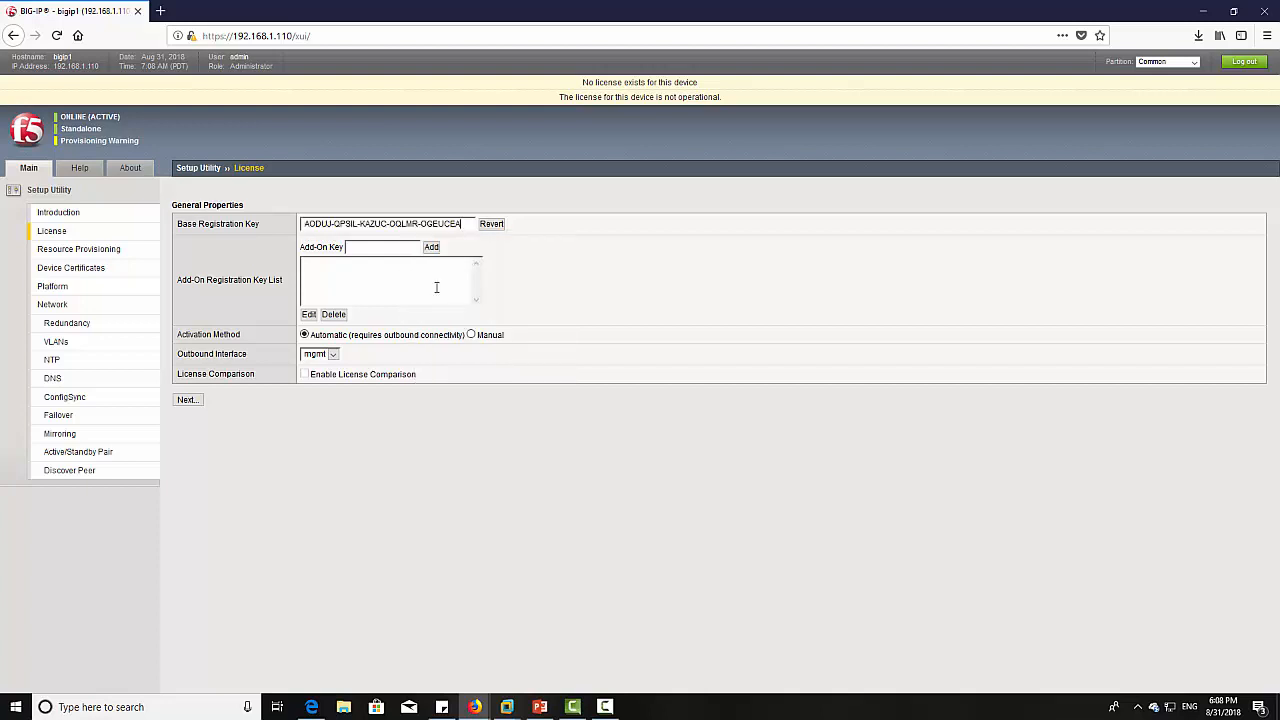
pyautogui.click(471, 335)
pyautogui.click(197, 380)
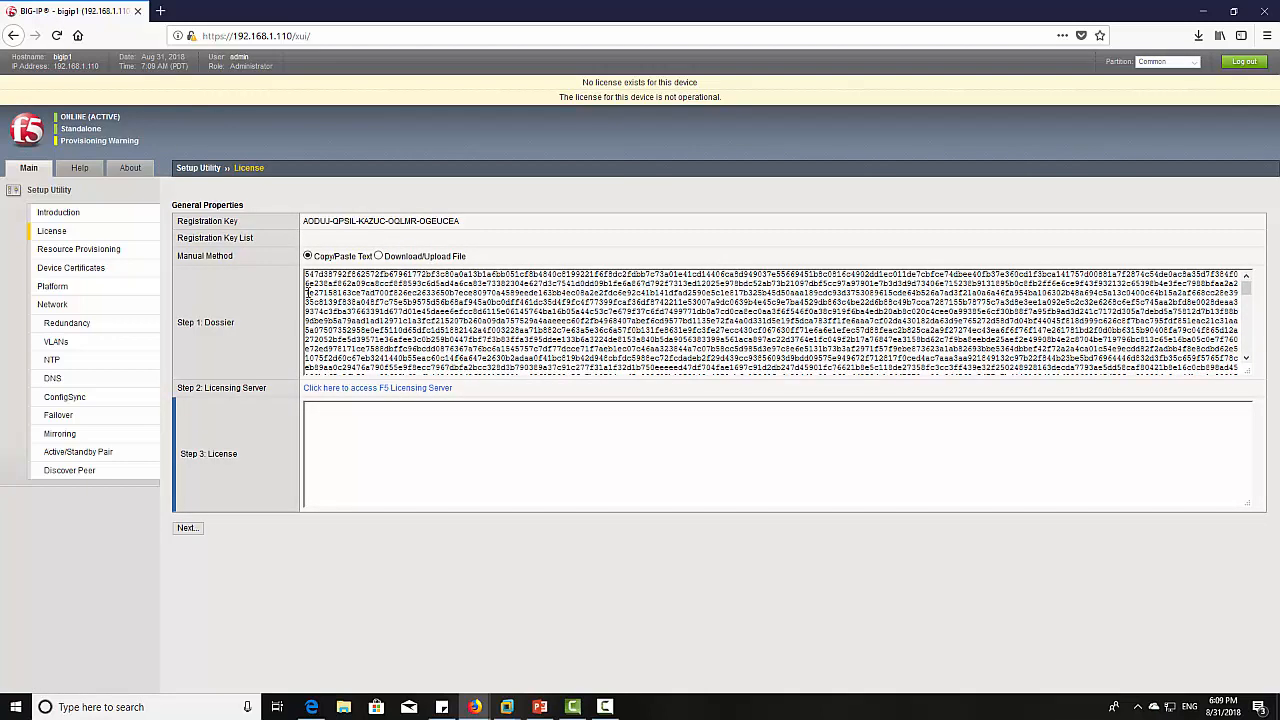
# - Copy the generated dossier text and open the F5 licensing server in a new tab
pyautogui.moveTo(306, 274); pyautogui.dragTo(980, 509)
pyautogui.rightClick(928, 358)
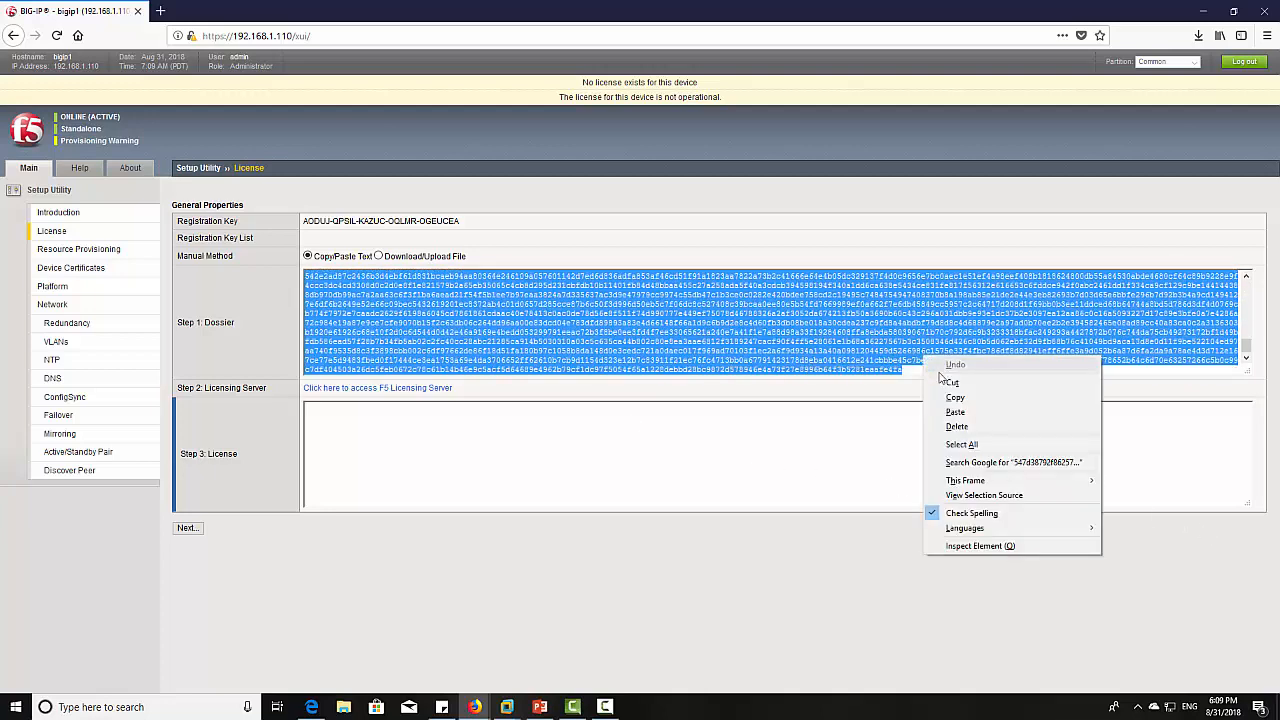
pyautogui.click(952, 397)
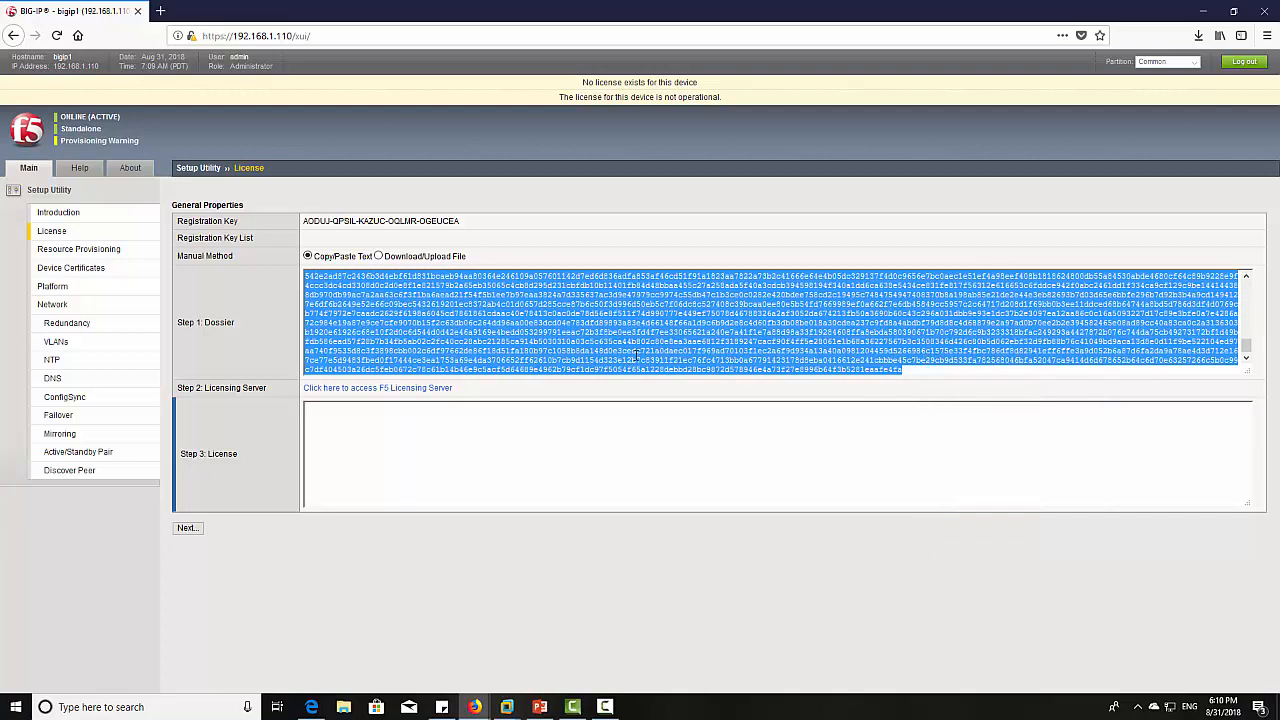
pyautogui.click(428, 390)
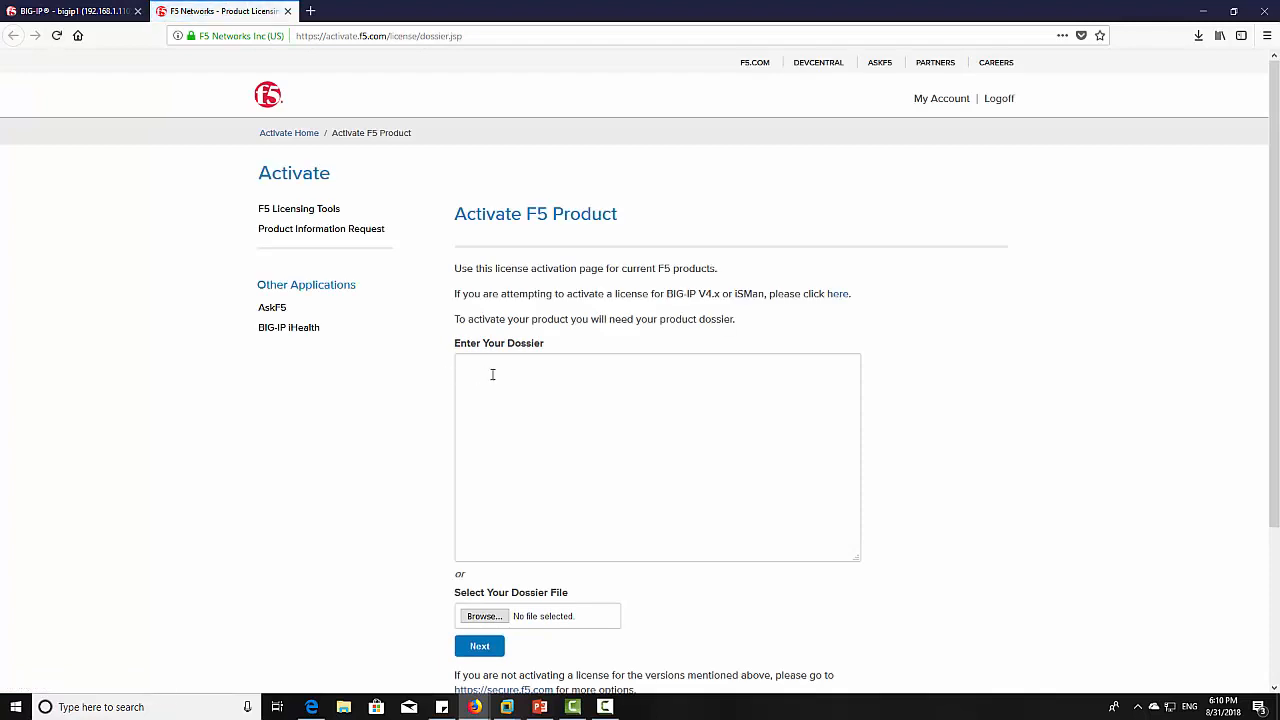
# - Paste the dossier into the F5 activation form and submit it
pyautogui.rightClick(491, 370)
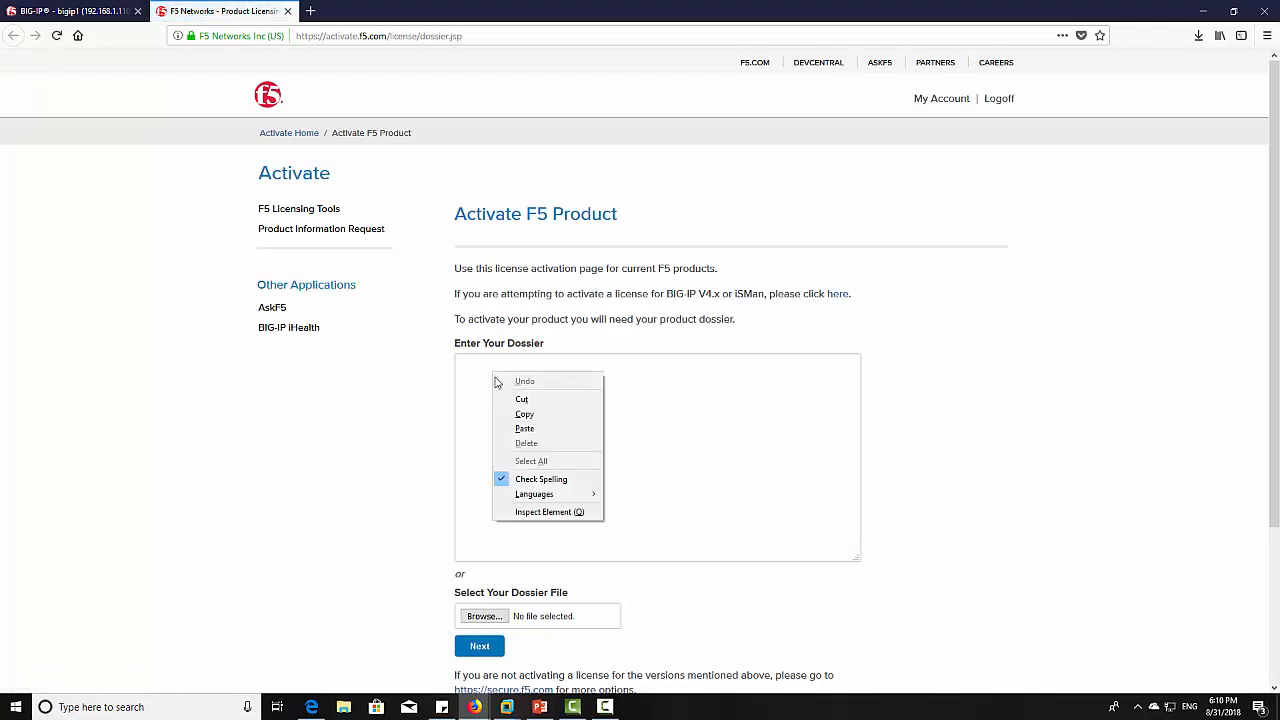
pyautogui.click(510, 427)
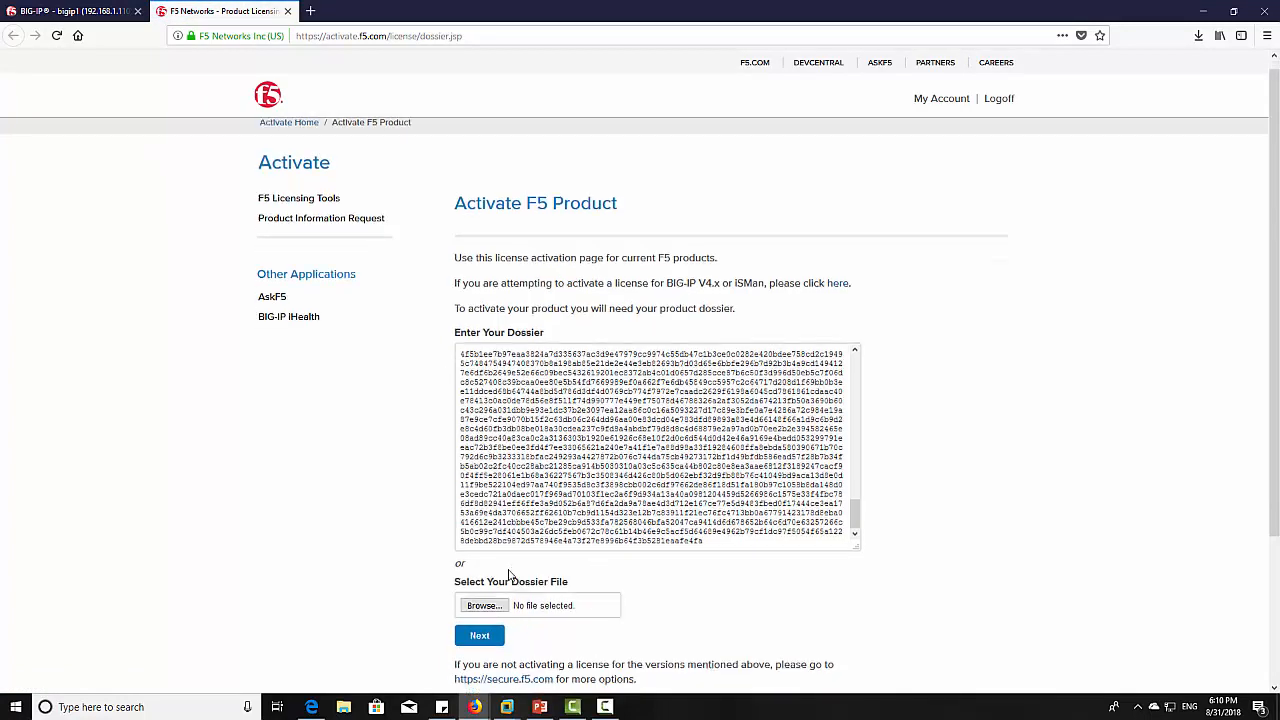
pyautogui.scroll(-3, 512, 570)
pyautogui.click(493, 495)
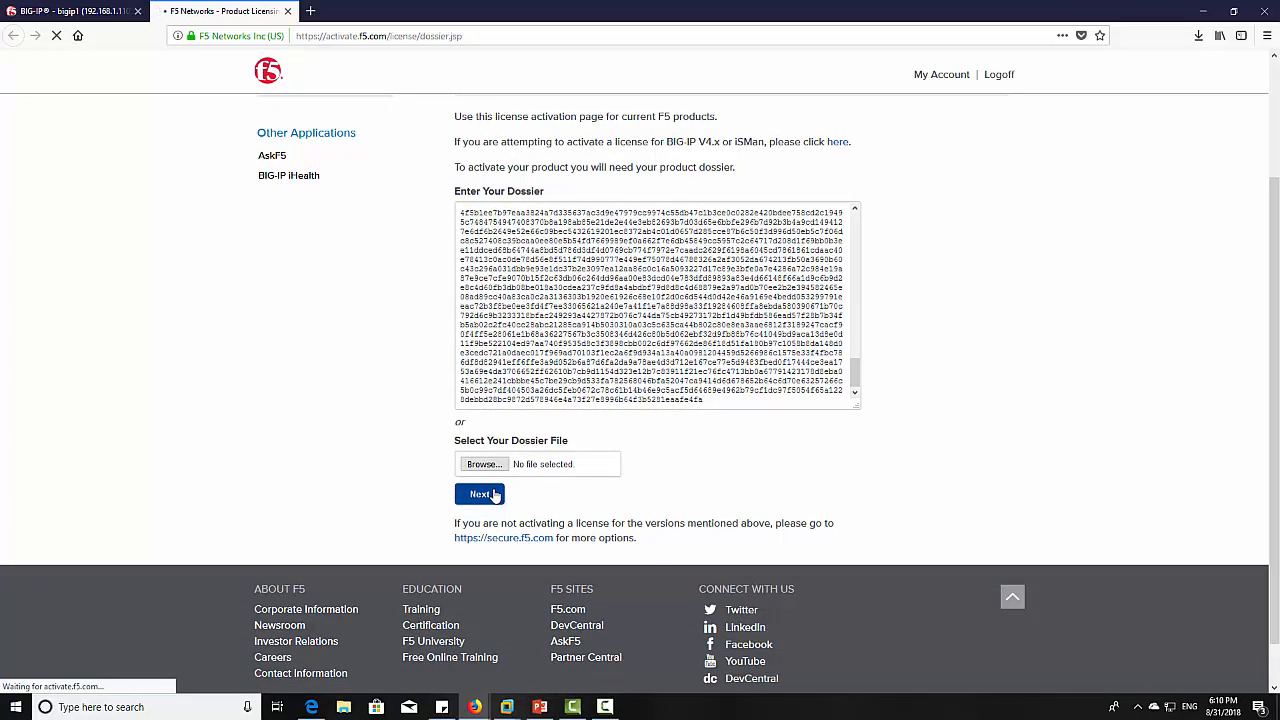
# - Accept the license agreement, select the issued license text, and return to the BIG-IP tab
pyautogui.click(459, 540)
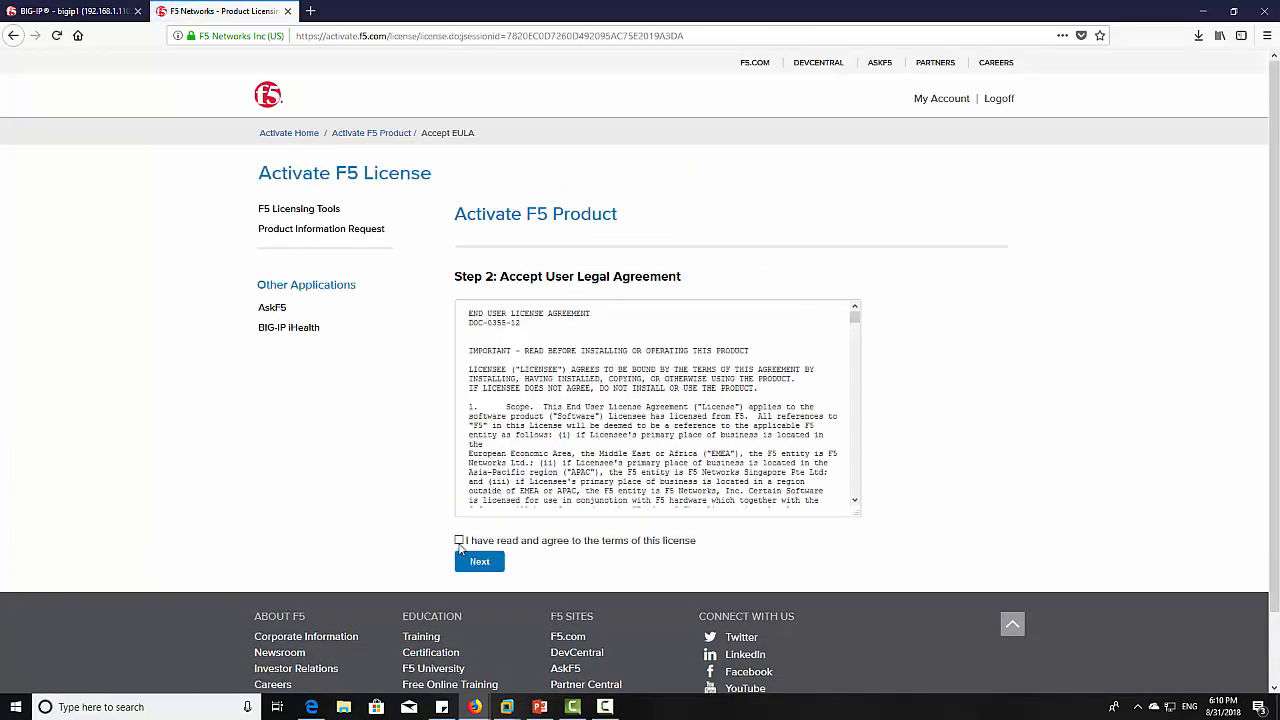
pyautogui.click(466, 562)
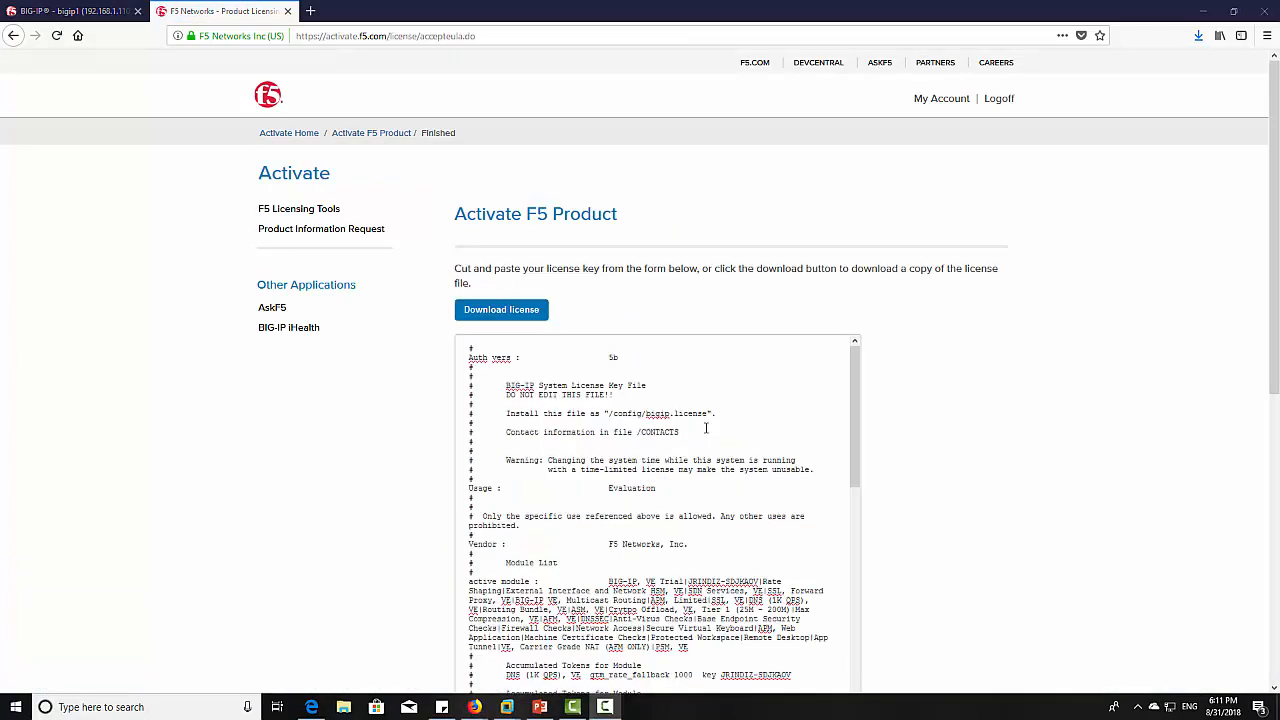
pyautogui.click(706, 428)
pyautogui.hotkey('ctrl', 'a')
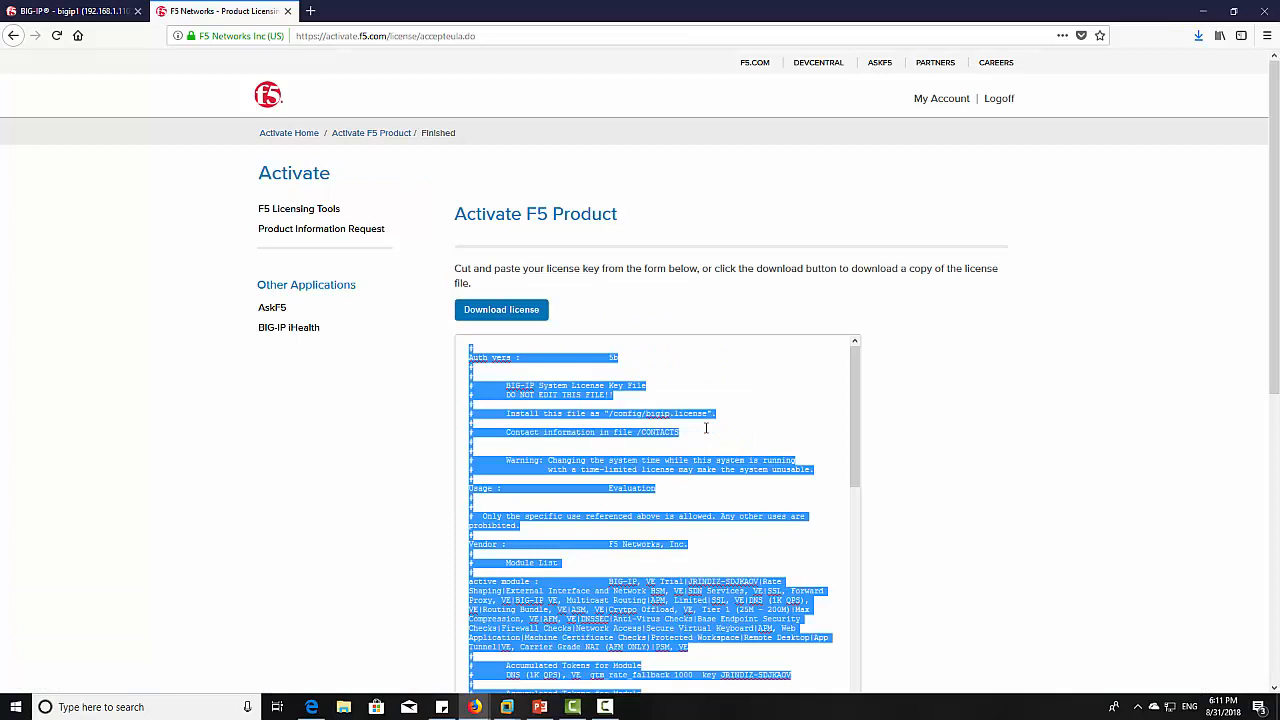
pyautogui.click(66, 11)
# - Paste the issued license into the Step 3 License box and submit it
pyautogui.click(352, 427)
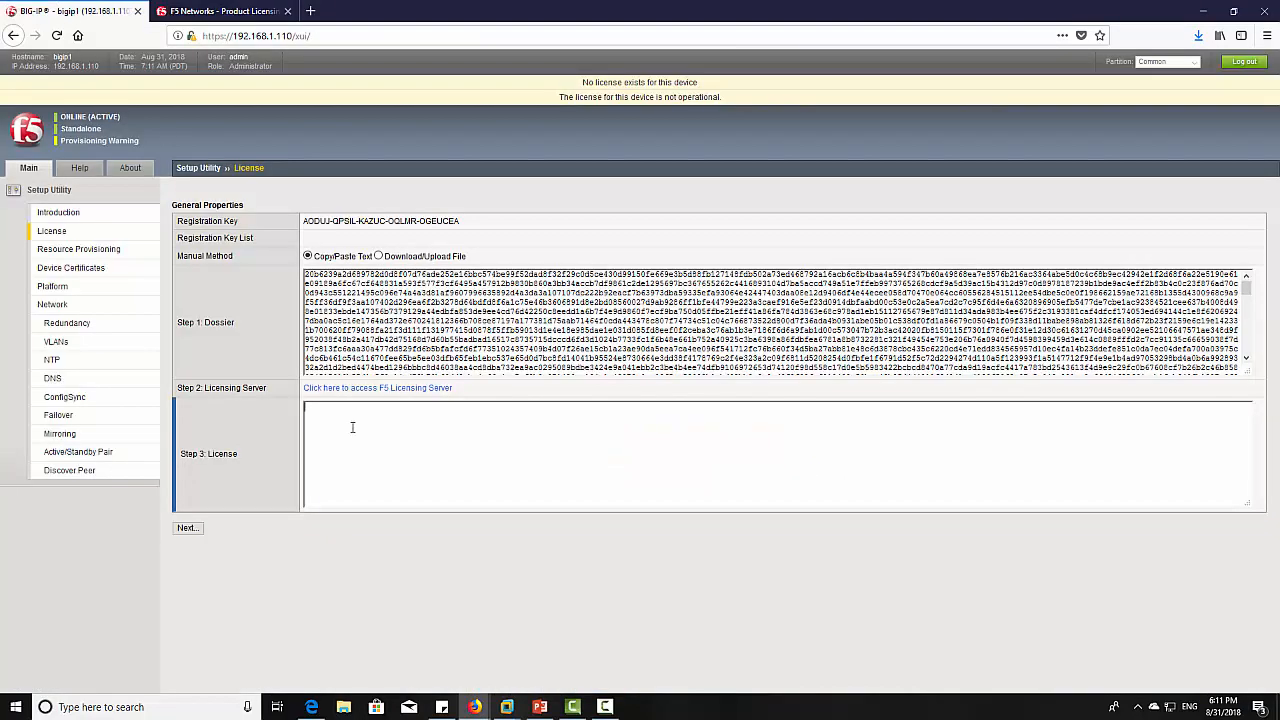
pyautogui.hotkey('ctrl', 'v')
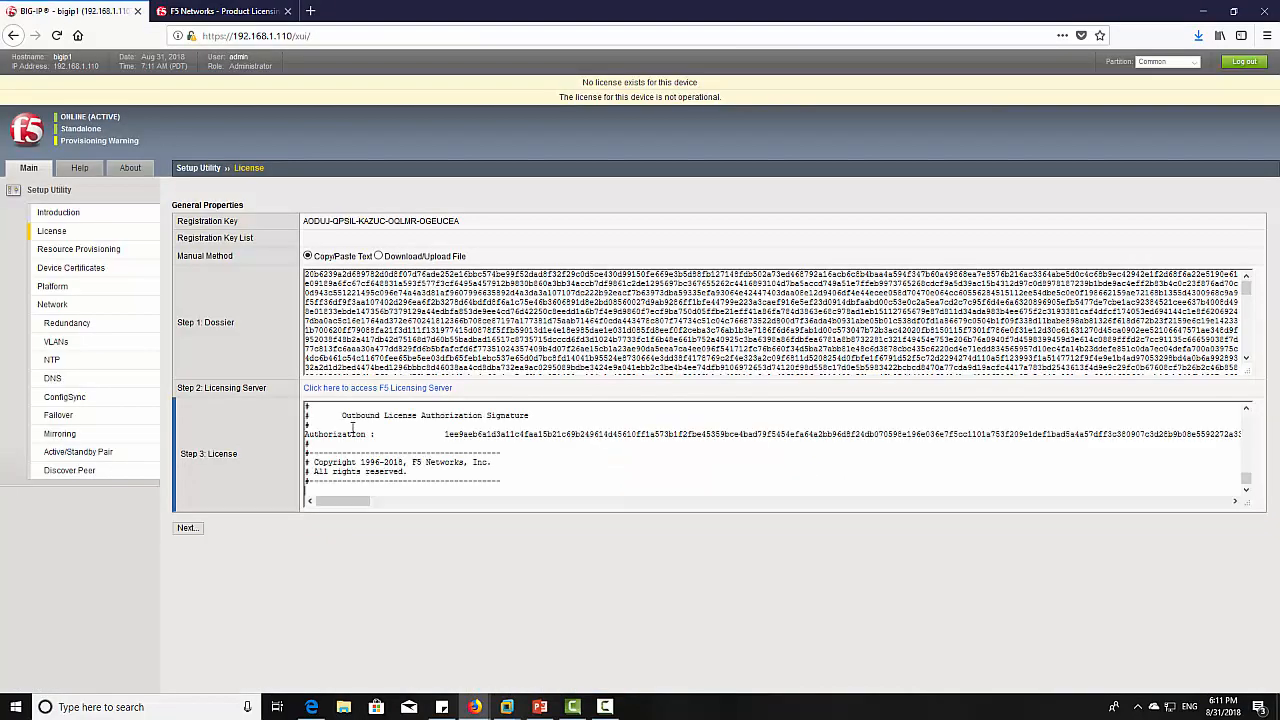
pyautogui.click(200, 535)
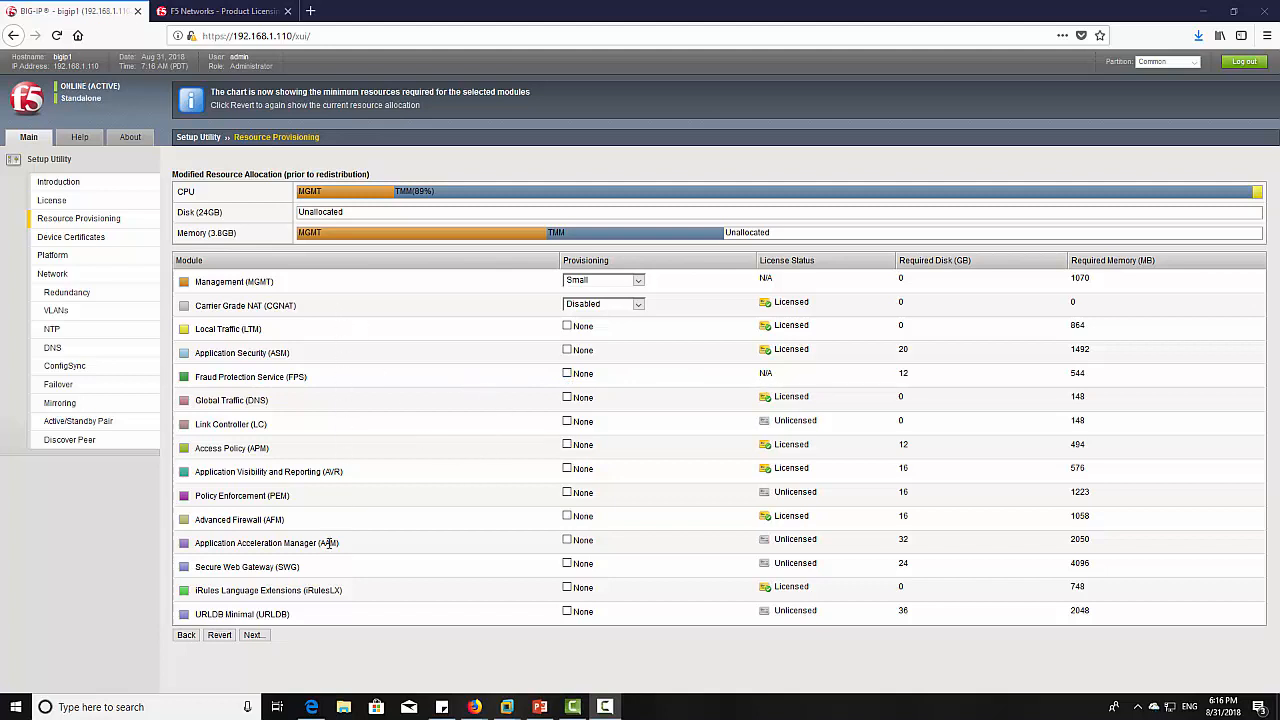
# - Enable LTM, trying Dedicated and Minimum levels, then settle on Nominal with DNS unticked
pyautogui.click(590, 326)
pyautogui.click(598, 328)
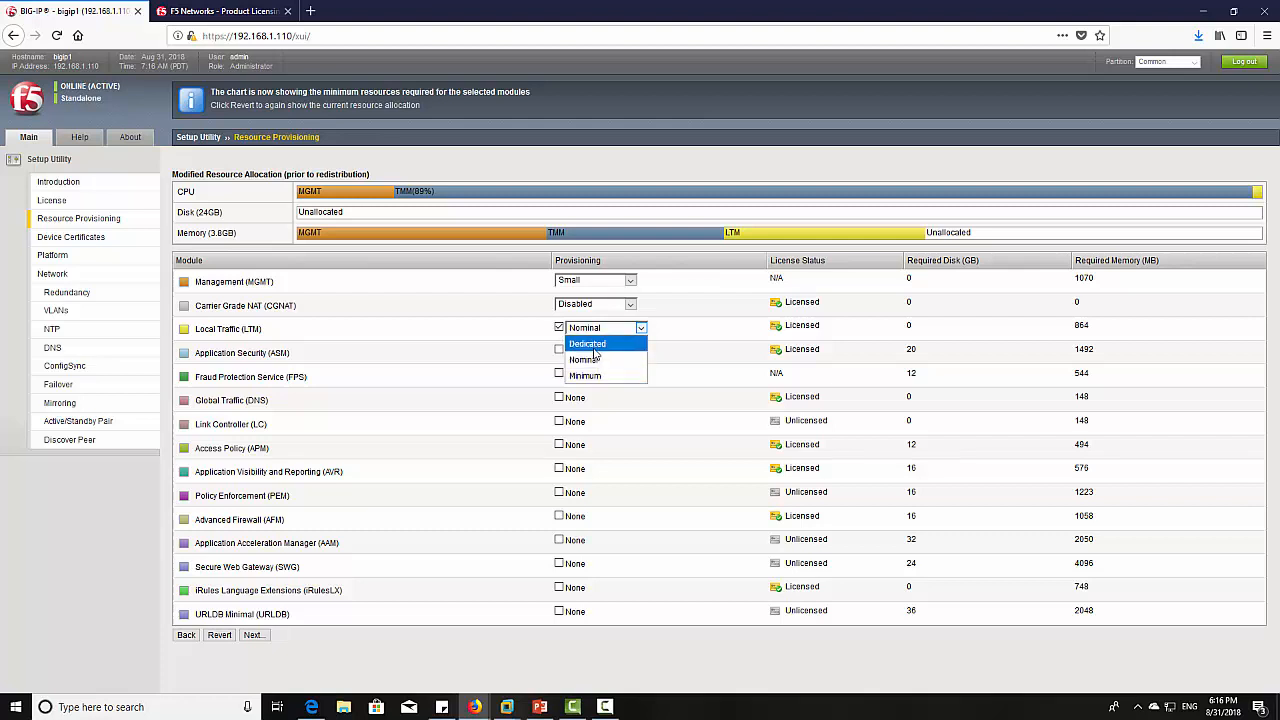
pyautogui.click(594, 346)
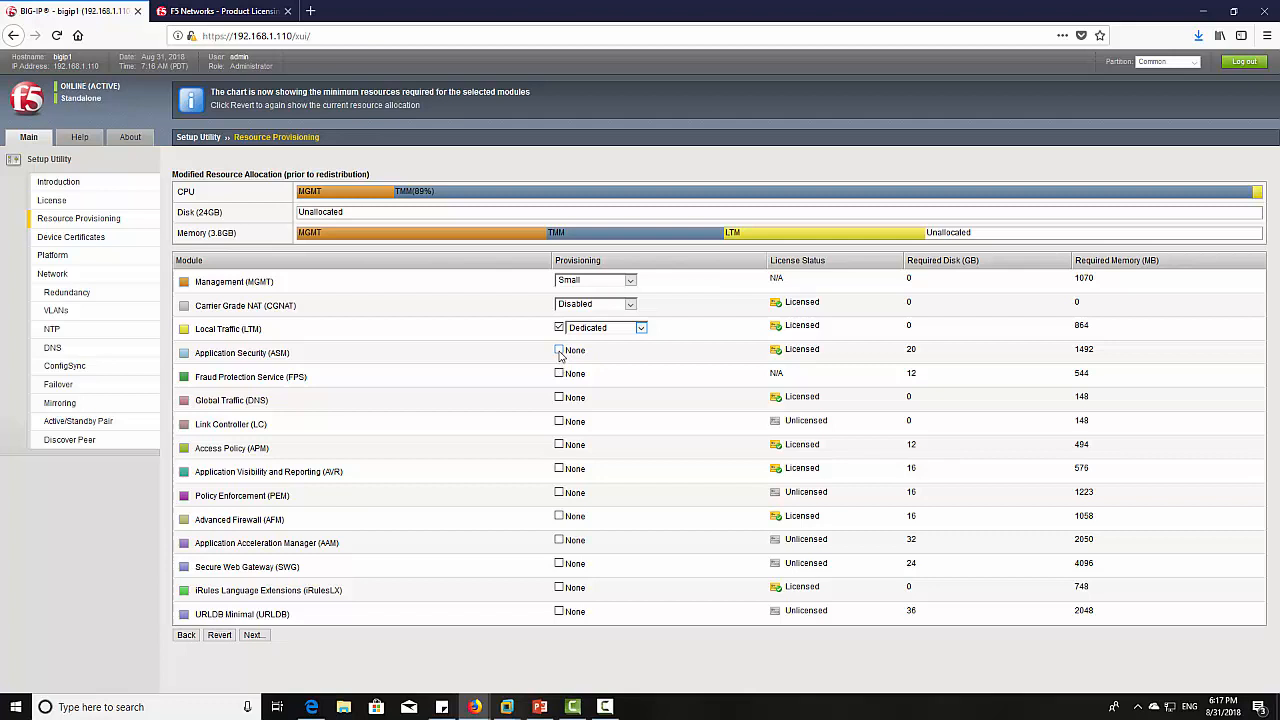
pyautogui.click(559, 398)
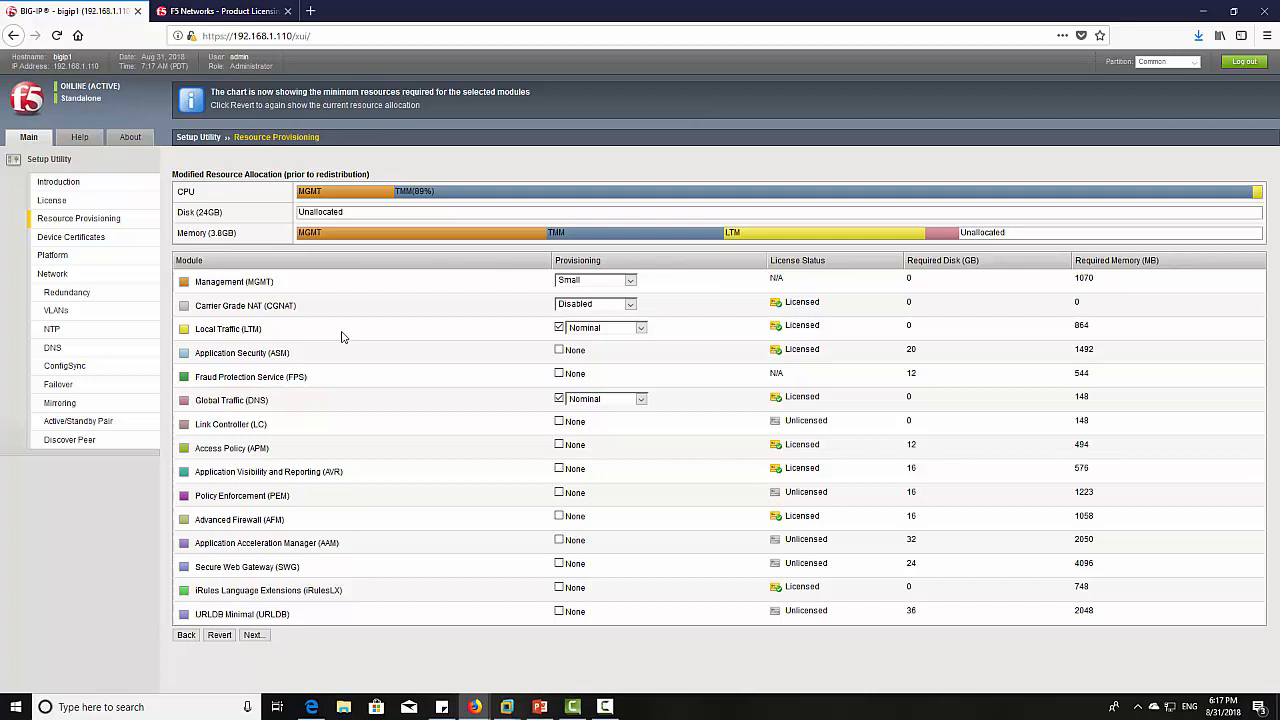
pyautogui.click(586, 333)
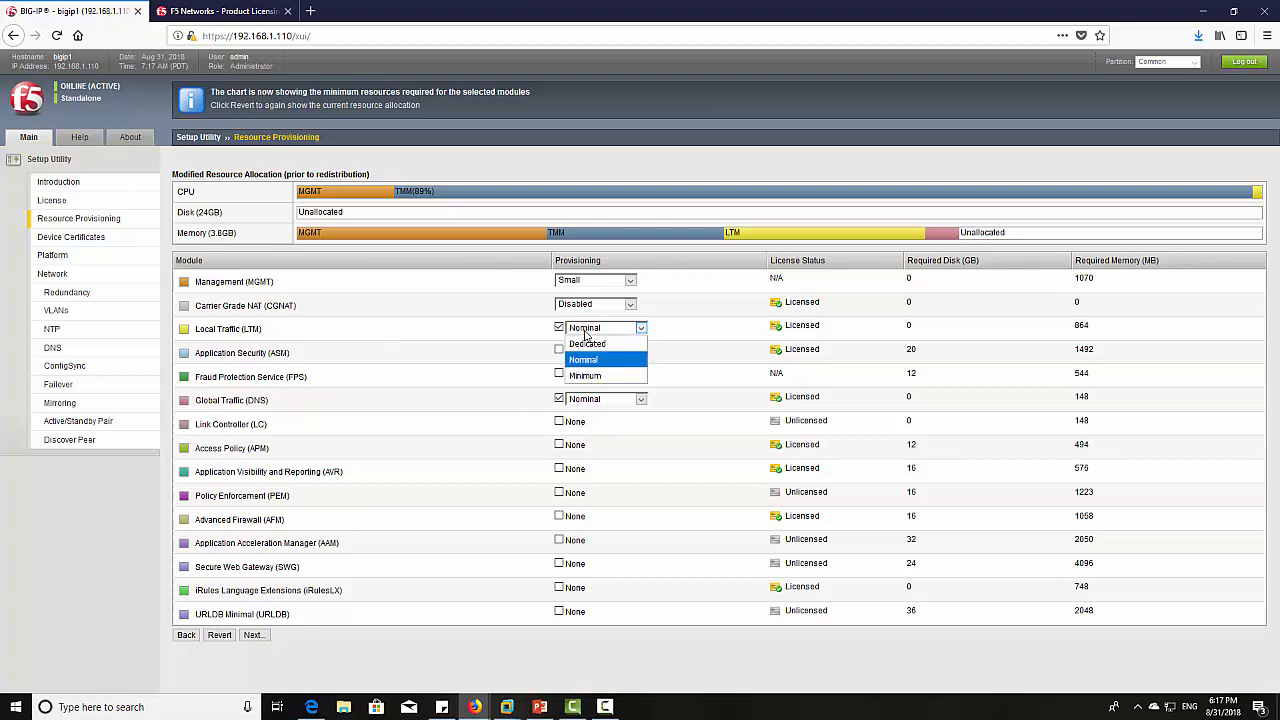
pyautogui.click(583, 376)
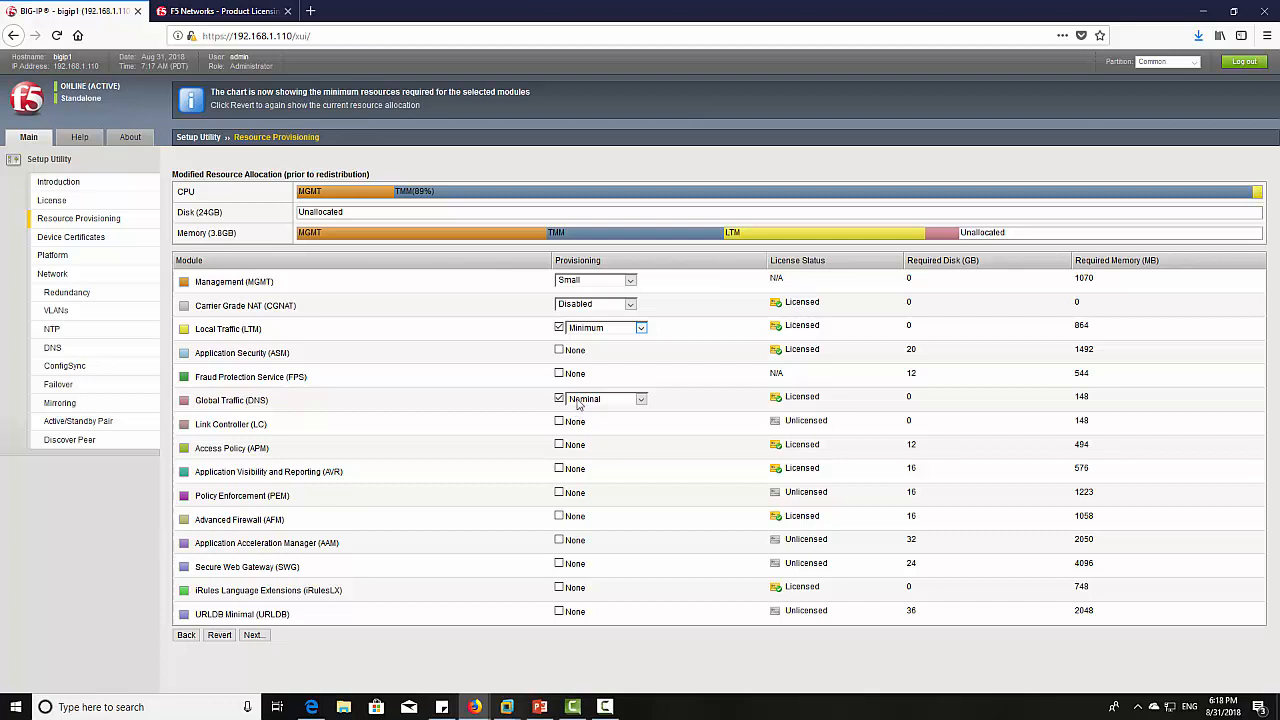
pyautogui.click(588, 330)
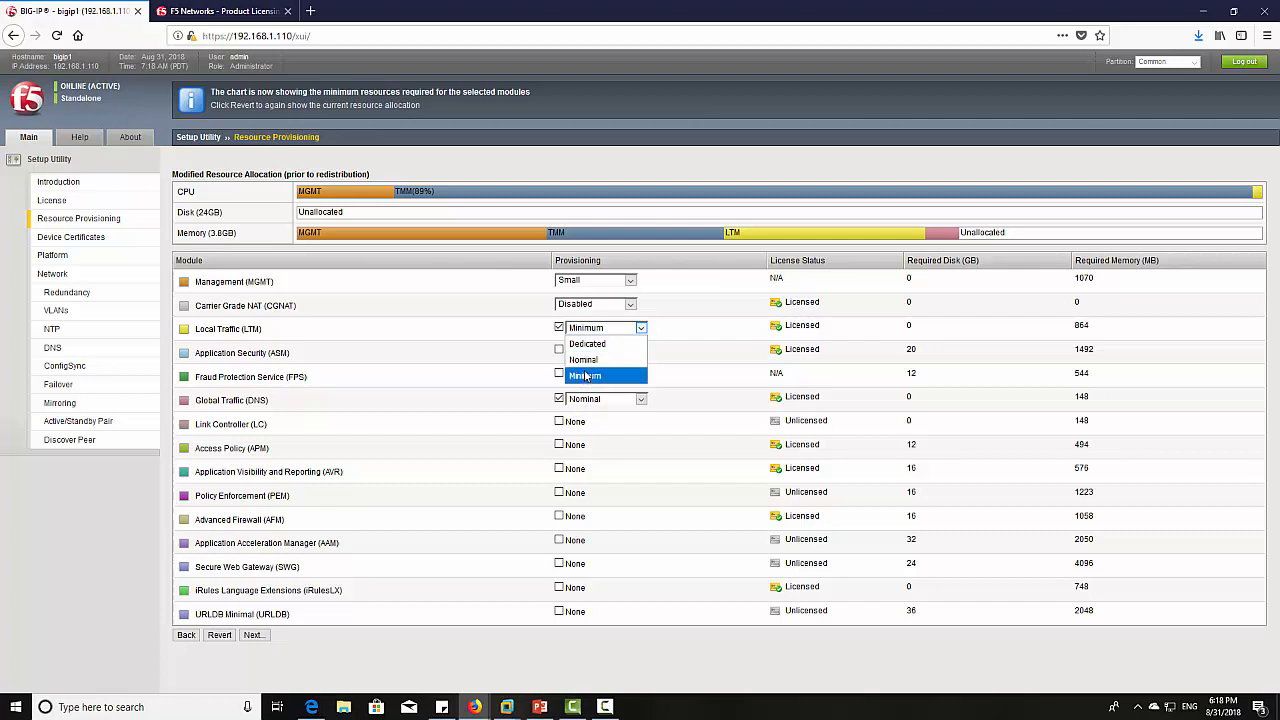
pyautogui.click(560, 398)
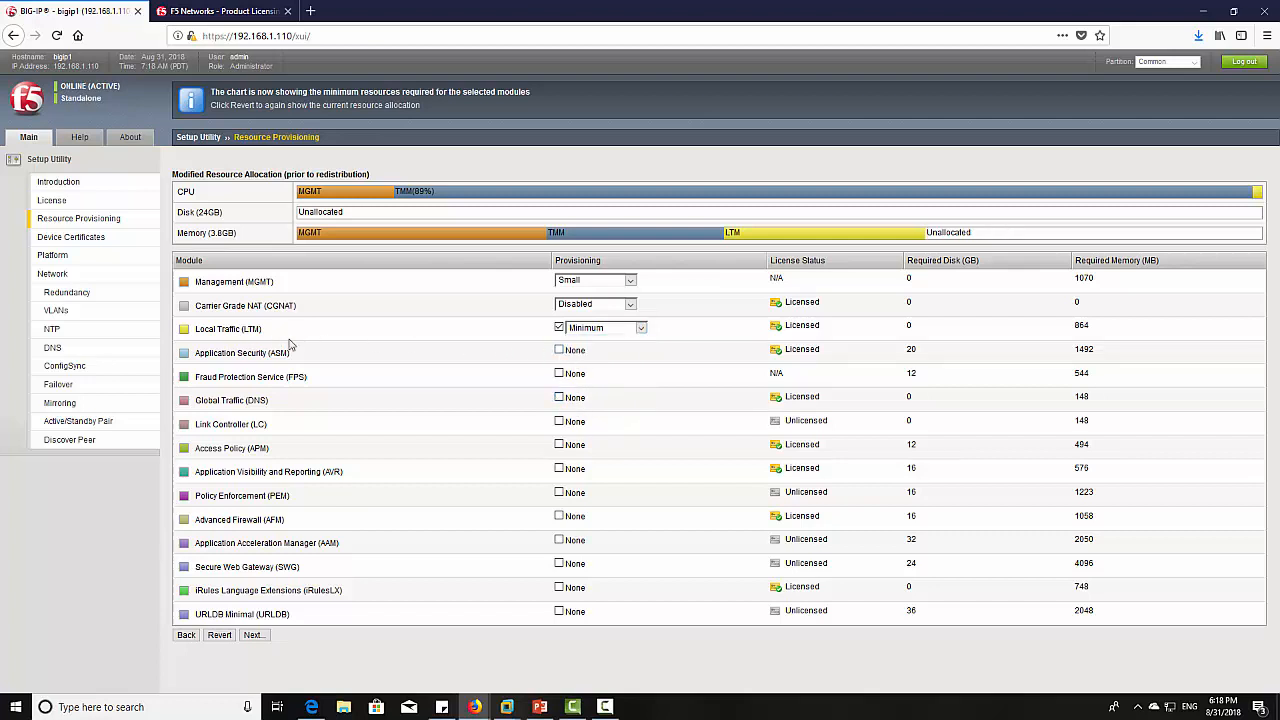
pyautogui.click(600, 329)
pyautogui.click(592, 359)
# - Save provisioning, preview the certificate Import page, go back, and accept the self-signed certificate
pyautogui.click(252, 635)
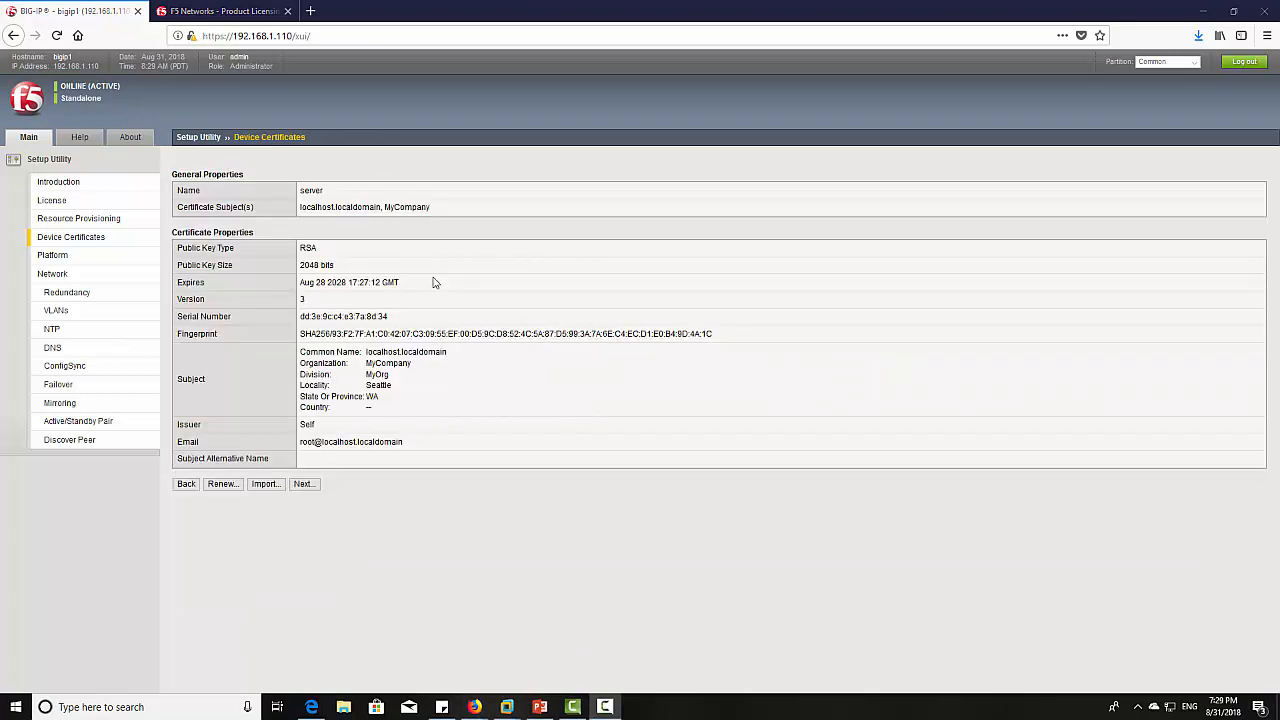
pyautogui.click(265, 484)
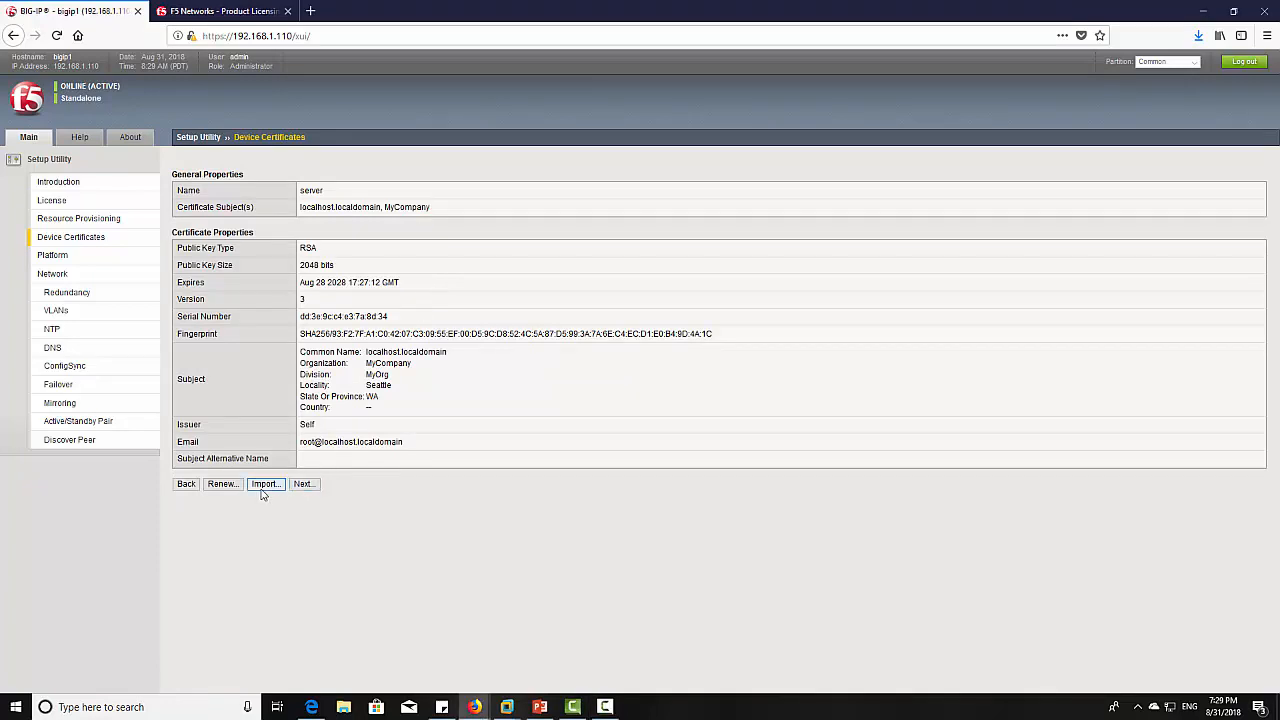
pyautogui.click(186, 236)
pyautogui.click(305, 486)
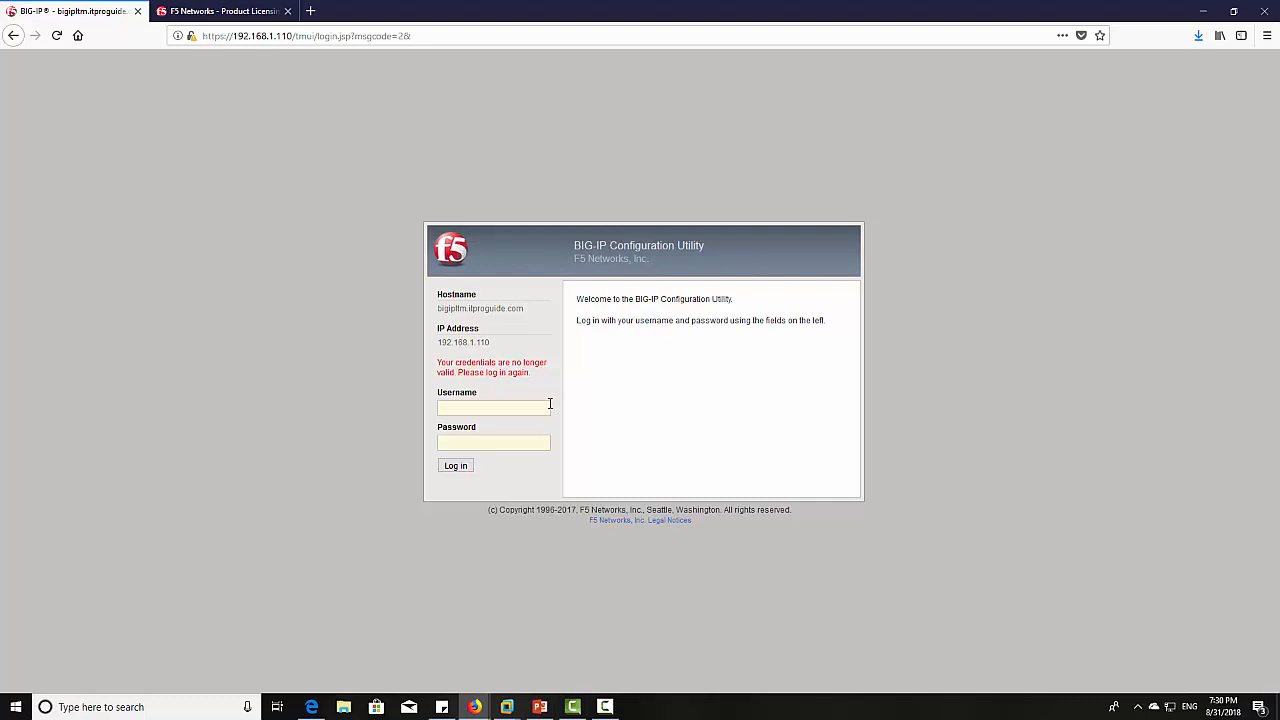
# - Log back in with the administrator credentials and launch the Standard Network Configuration wizard
pyautogui.write('admin')
pyautogui.press('Tab')
pyautogui.write('***********')
pyautogui.press('Return')
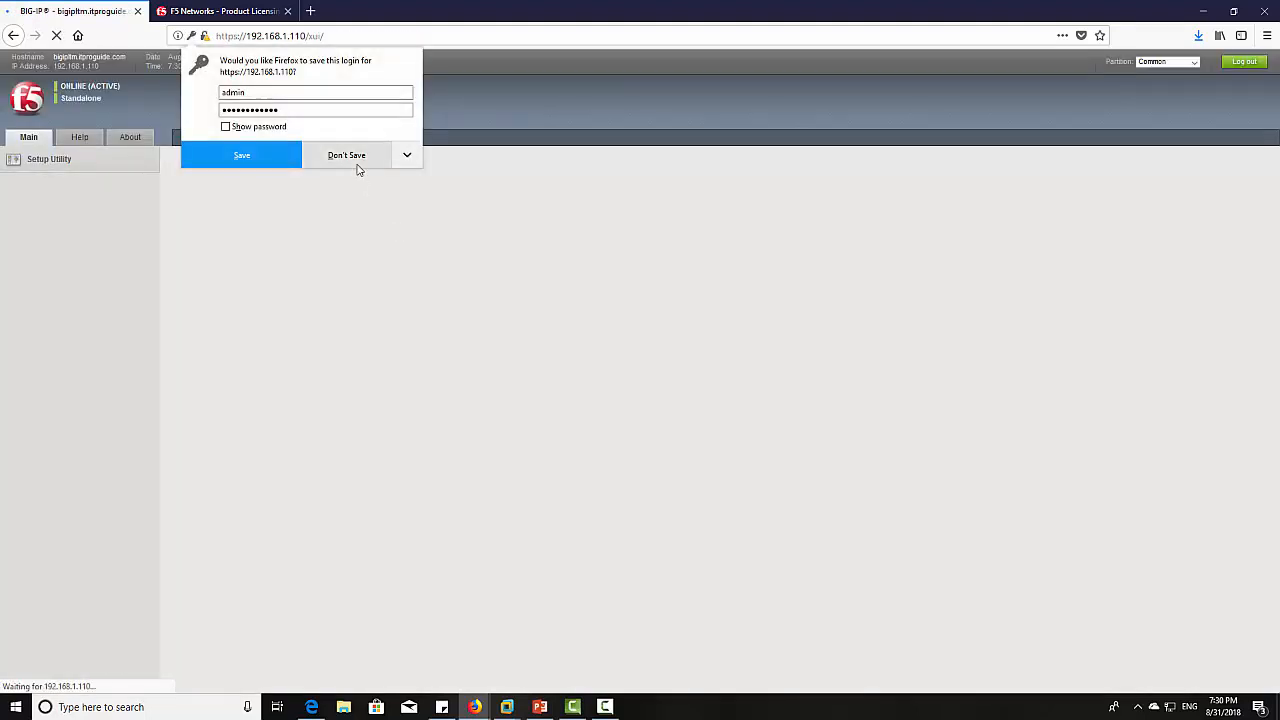
pyautogui.click(347, 156)
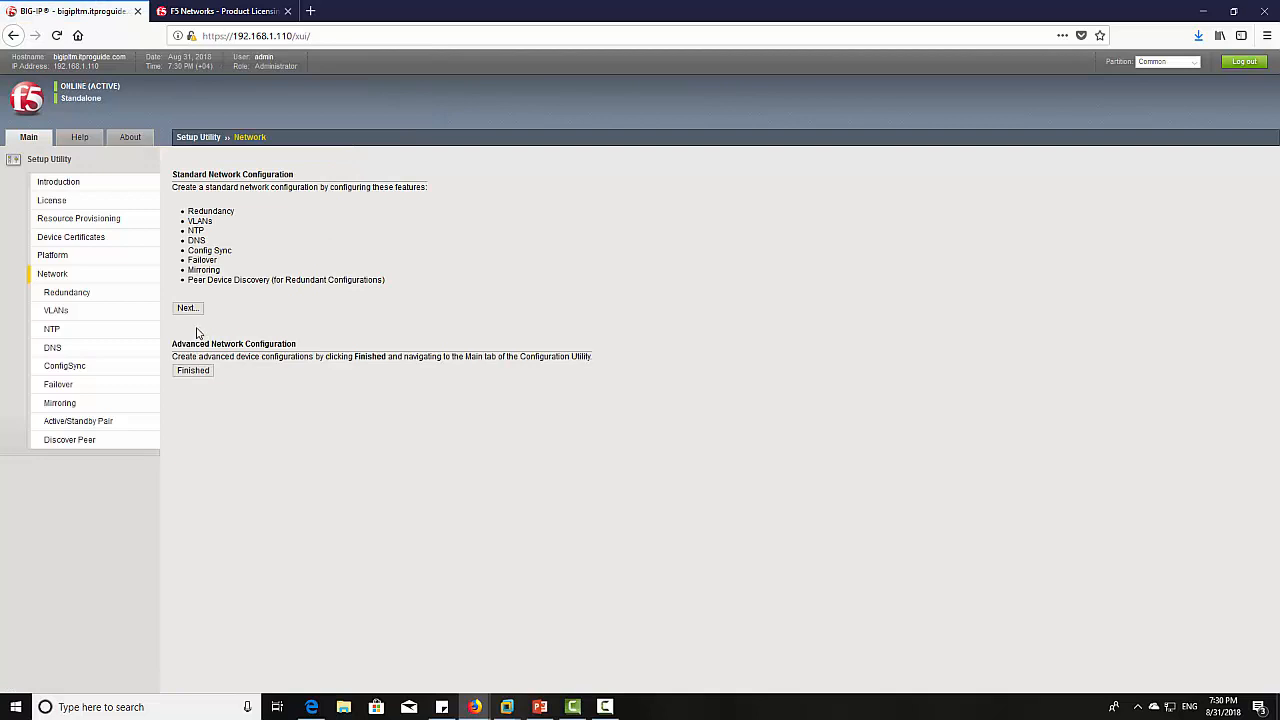
pyautogui.click(190, 312)
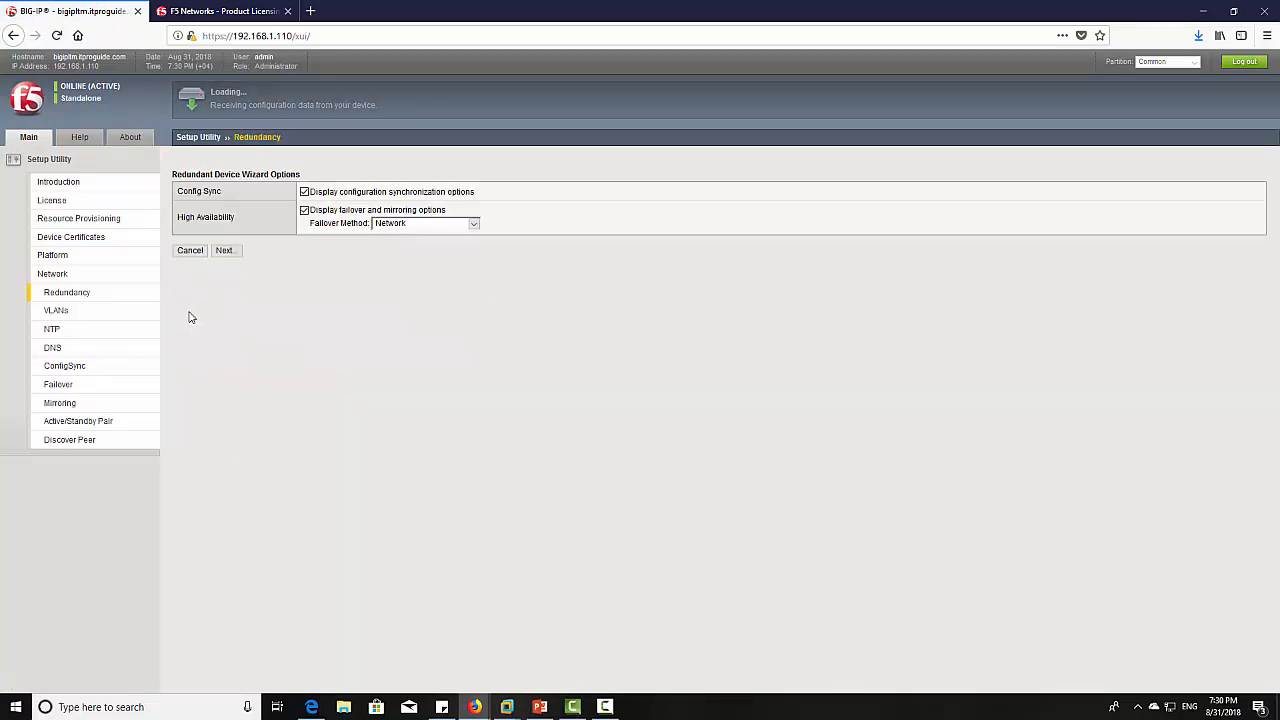